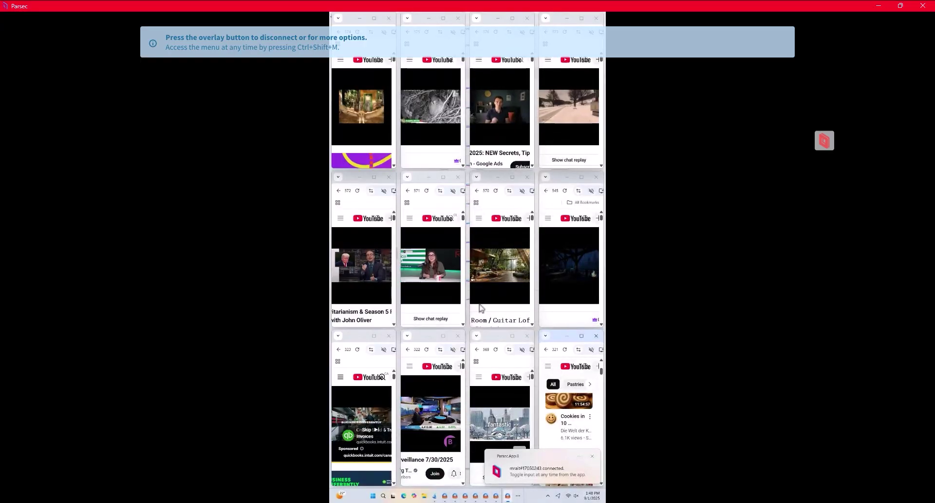
# Close the current remote desktop session and connect to the remote computer running RoxyBrowser.
pyautogui.moveTo(443, 249)
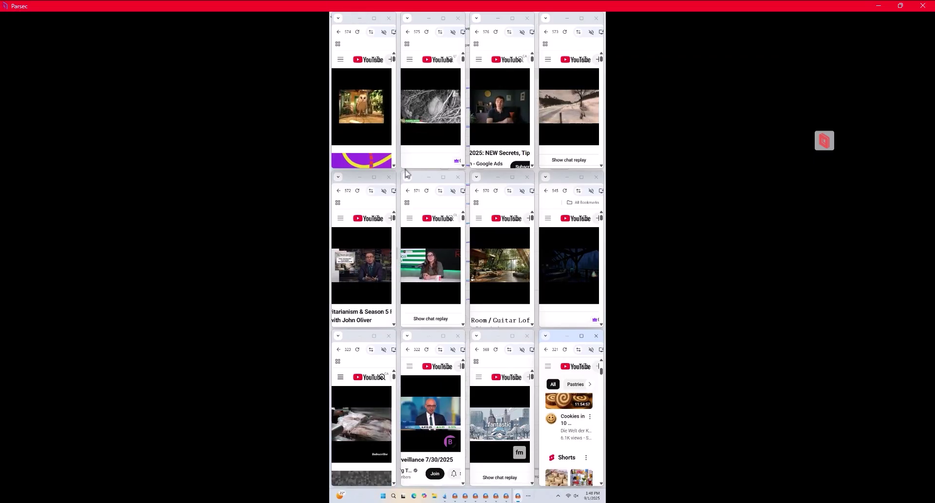
pyautogui.moveTo(347, 138)
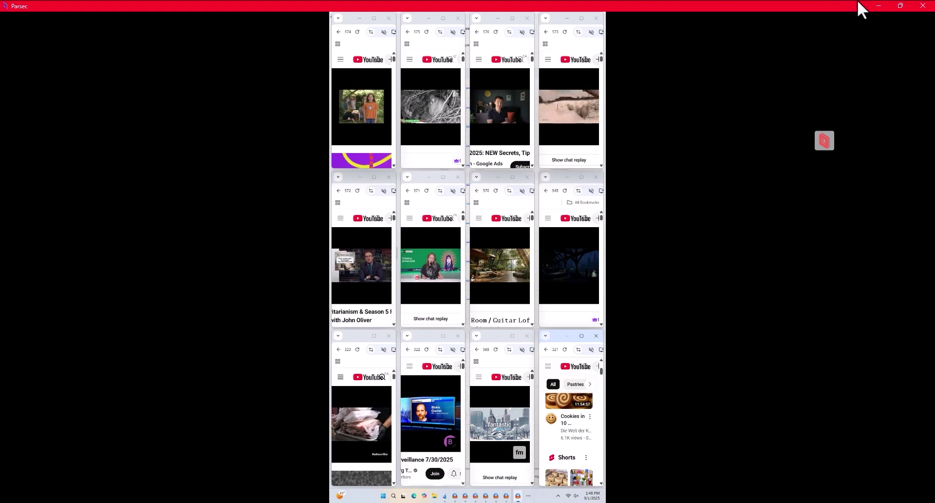
pyautogui.click(930, 7)
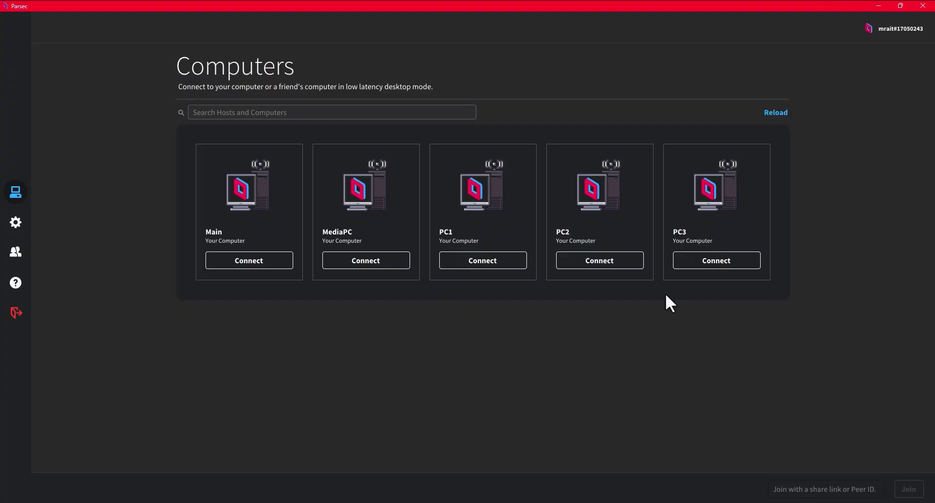
pyautogui.click(365, 263)
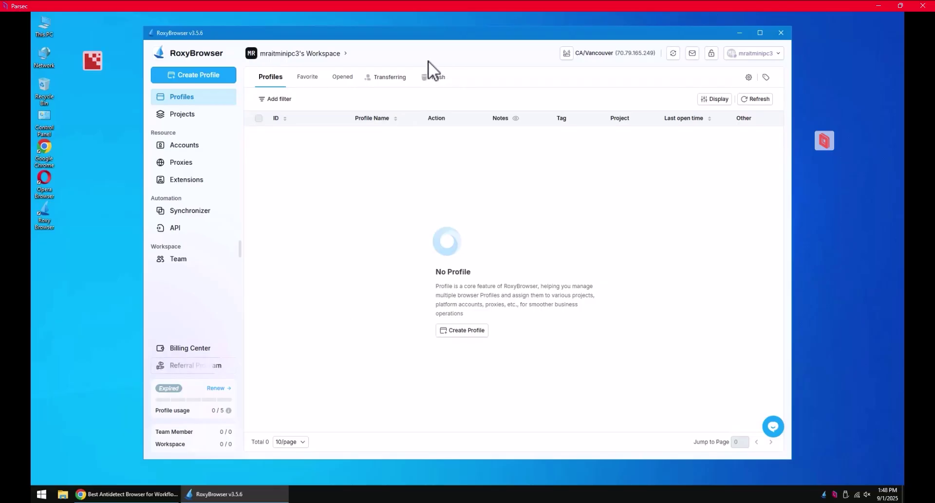
# Start a new single browser profile and set its operating system to Windows 10.
pyautogui.moveTo(461, 39); pyautogui.dragTo(481, 41)
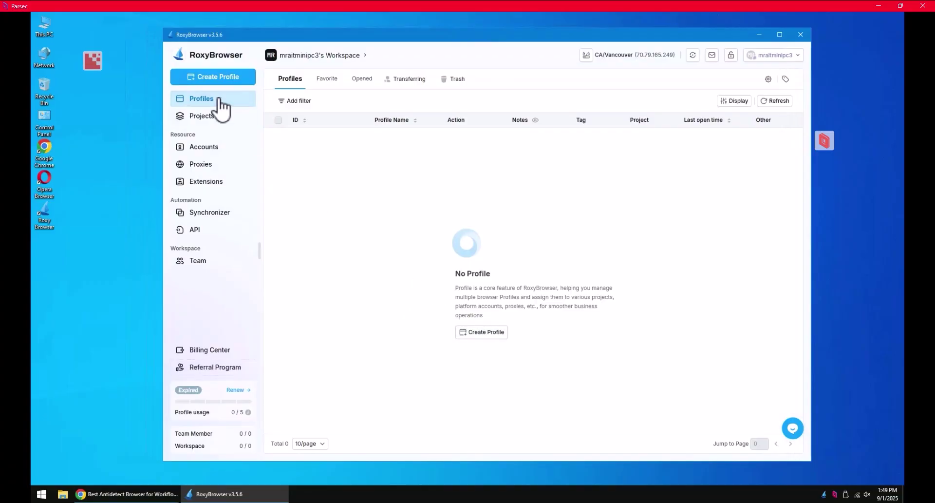
pyautogui.click(487, 333)
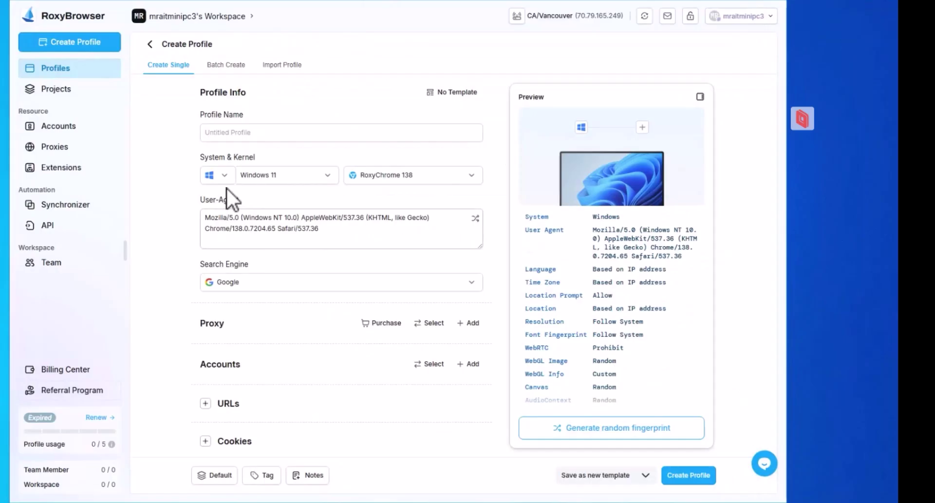
pyautogui.click(341, 188)
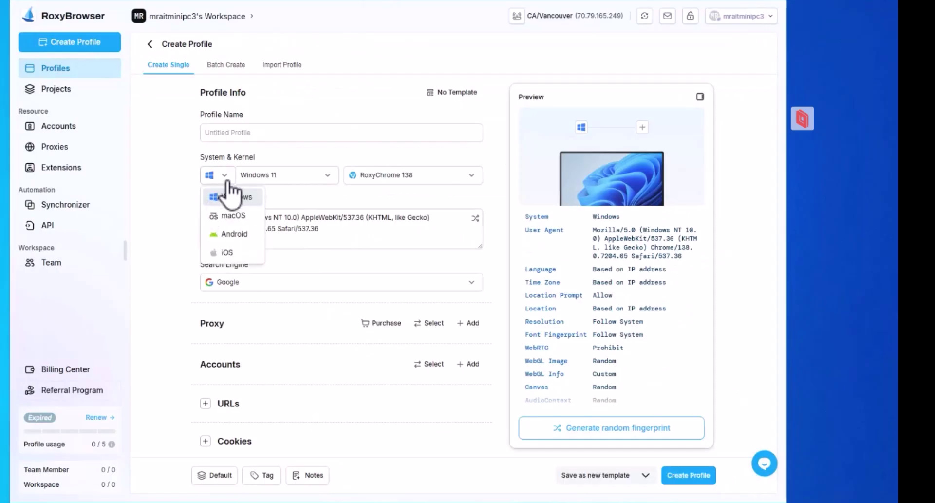
pyautogui.click(234, 195)
pyautogui.click(273, 185)
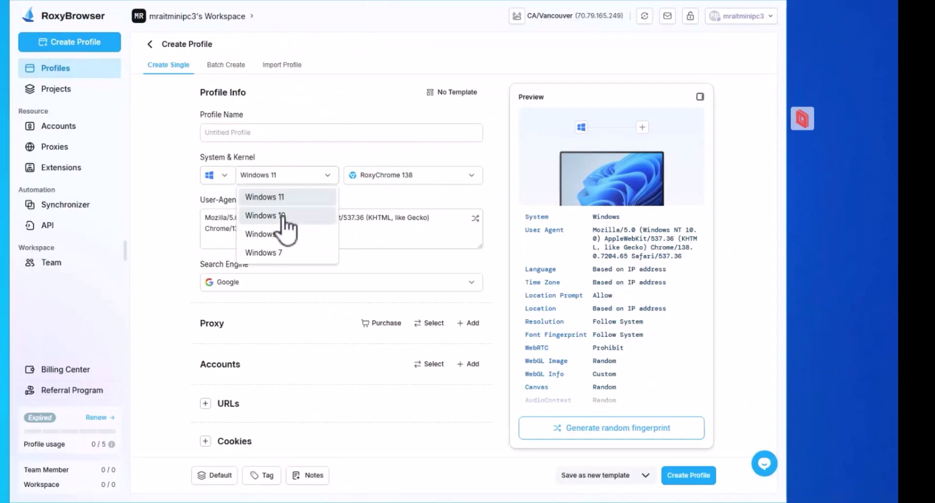
pyautogui.click(281, 215)
pyautogui.click(293, 172)
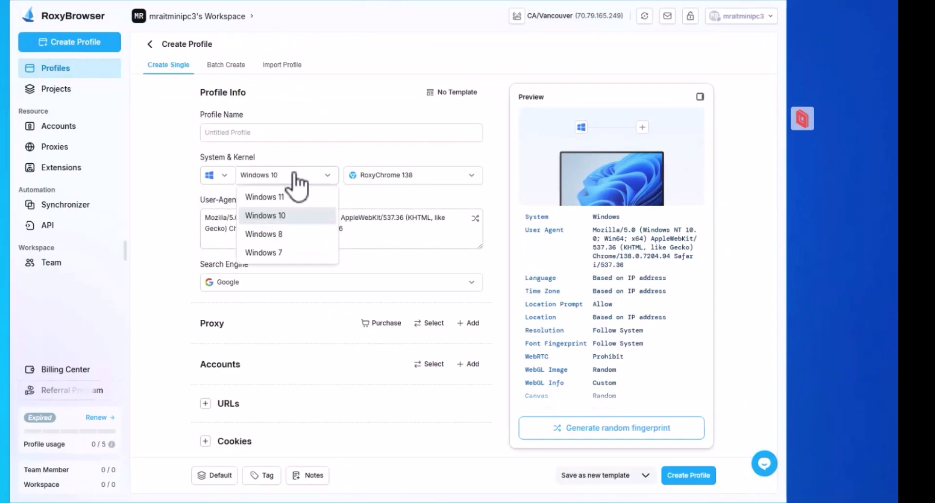
pyautogui.click(292, 216)
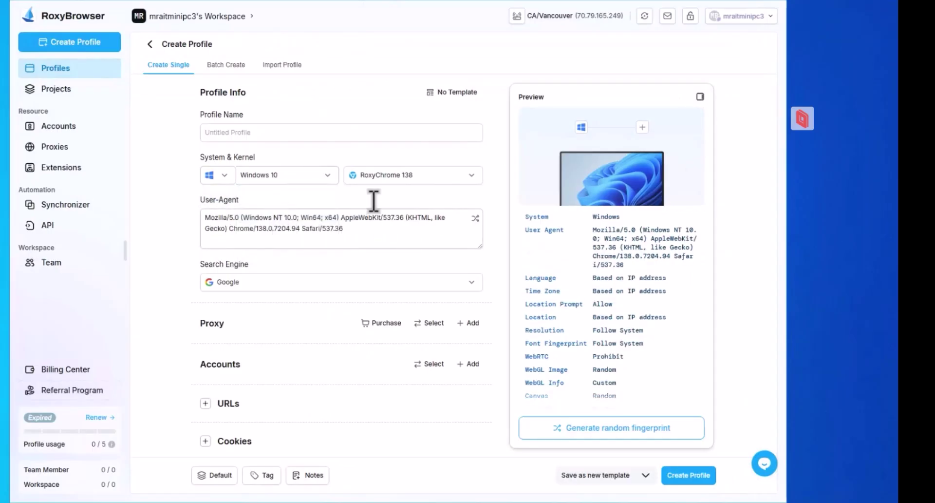
# Set the profile's browser kernel to RoxyChrome 138 and generate a new random user agent.
pyautogui.click(399, 177)
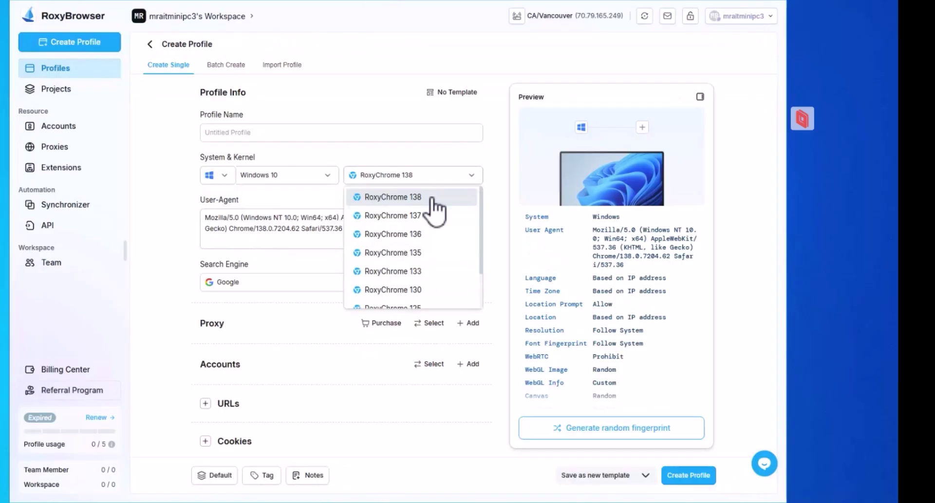
pyautogui.click(423, 234)
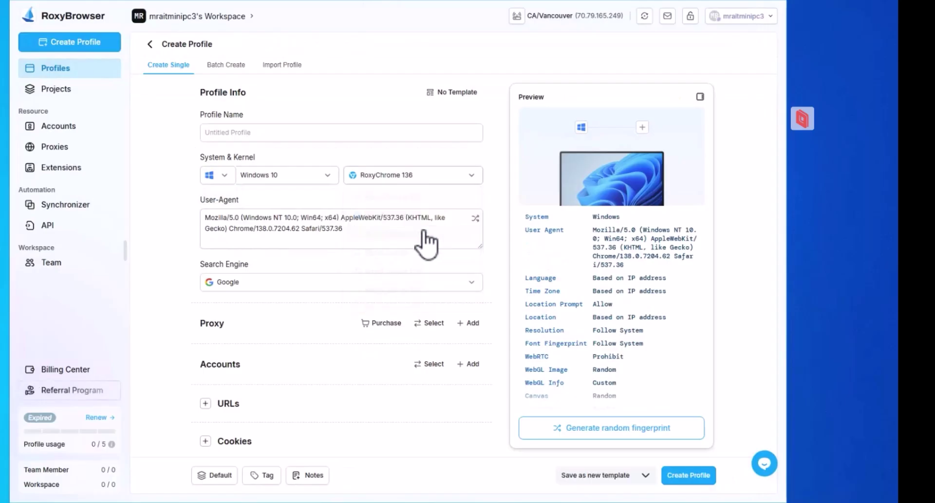
pyautogui.click(433, 177)
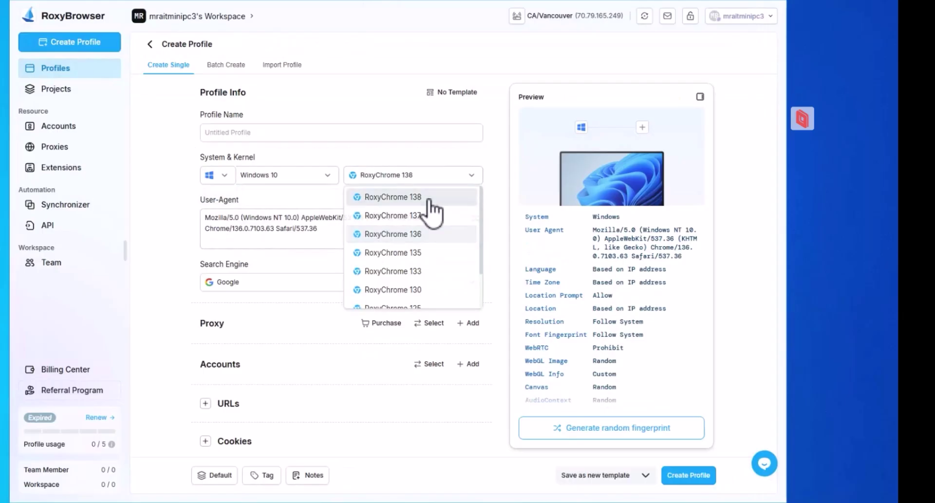
pyautogui.click(429, 199)
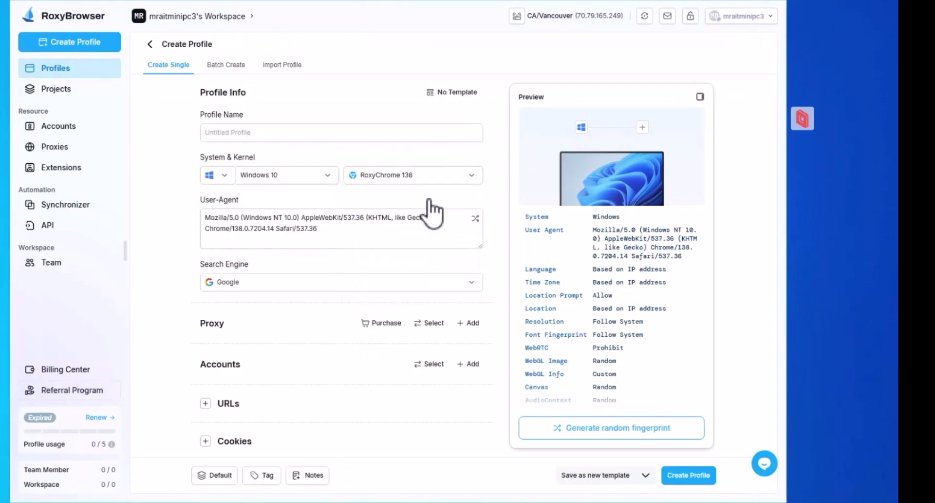
pyautogui.click(477, 218)
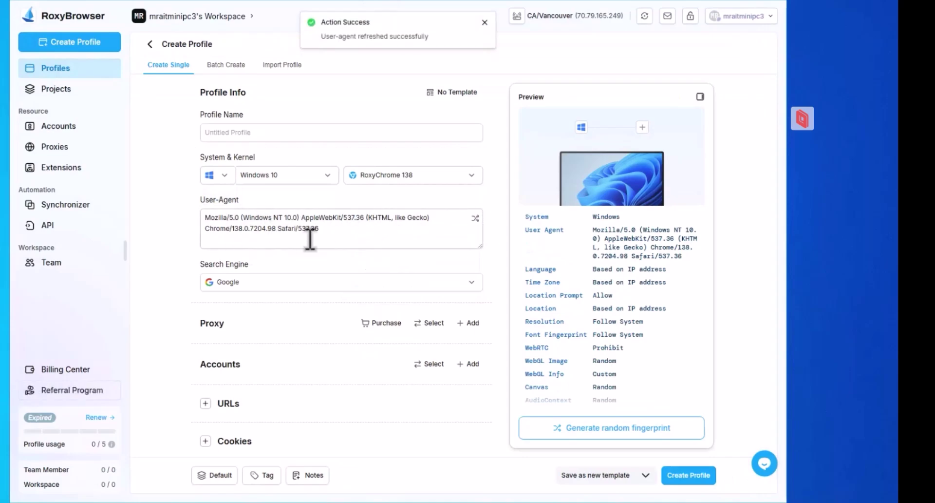
# Set the profile's search engine to Microsoft Bing and assign the US/Buffalo proxy socks5://23.95.150.145:6114.
pyautogui.scroll(-2, 336, 236)
pyautogui.click(273, 174)
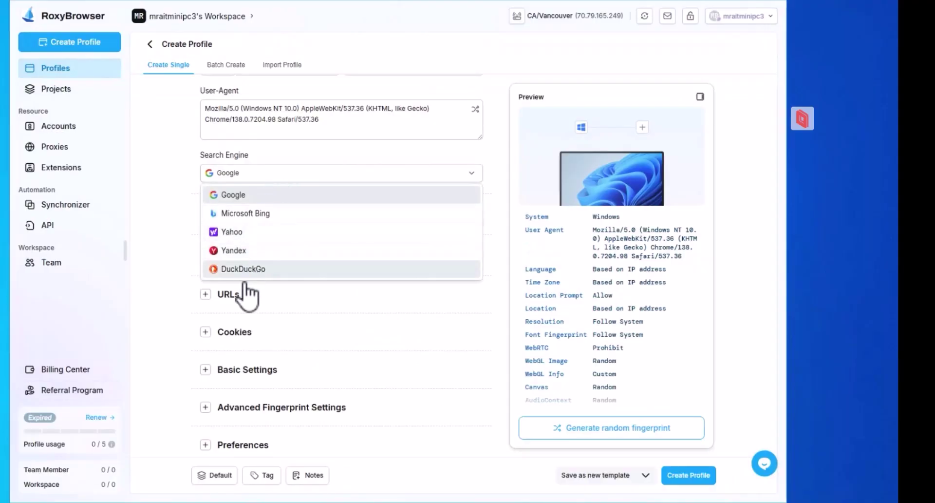
pyautogui.click(263, 213)
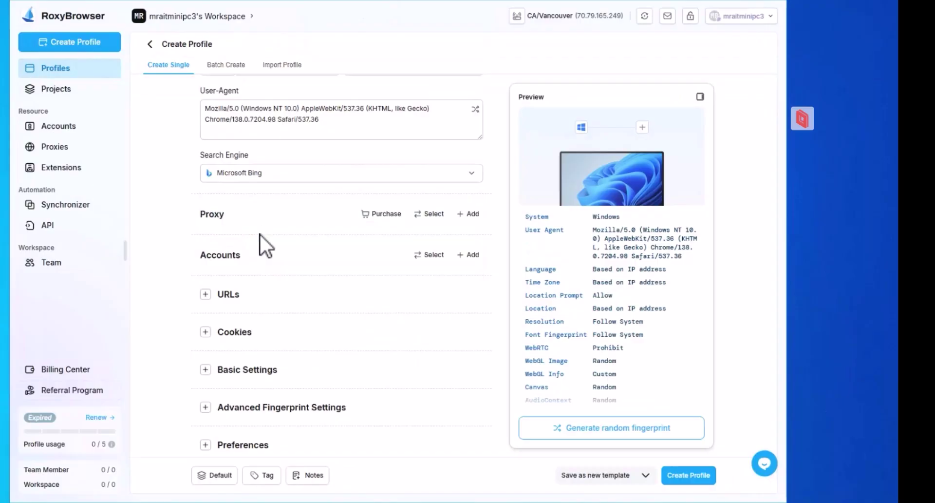
pyautogui.click(428, 214)
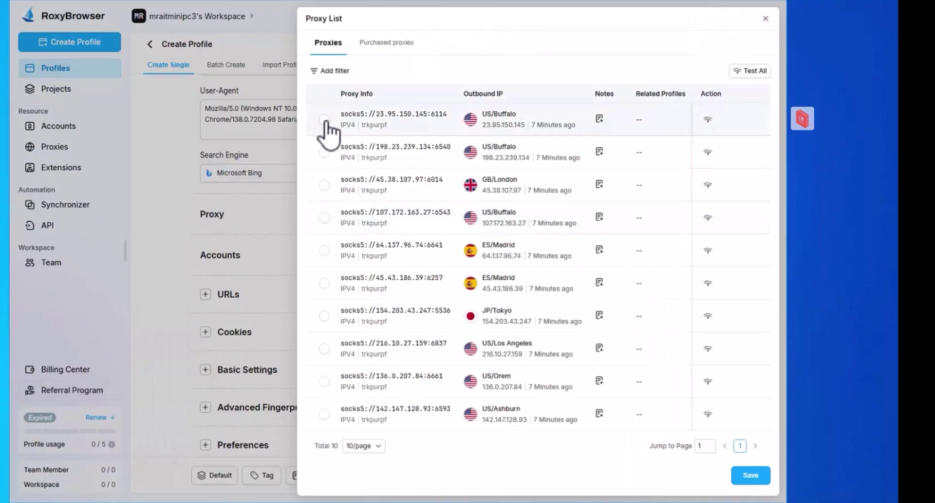
pyautogui.click(753, 475)
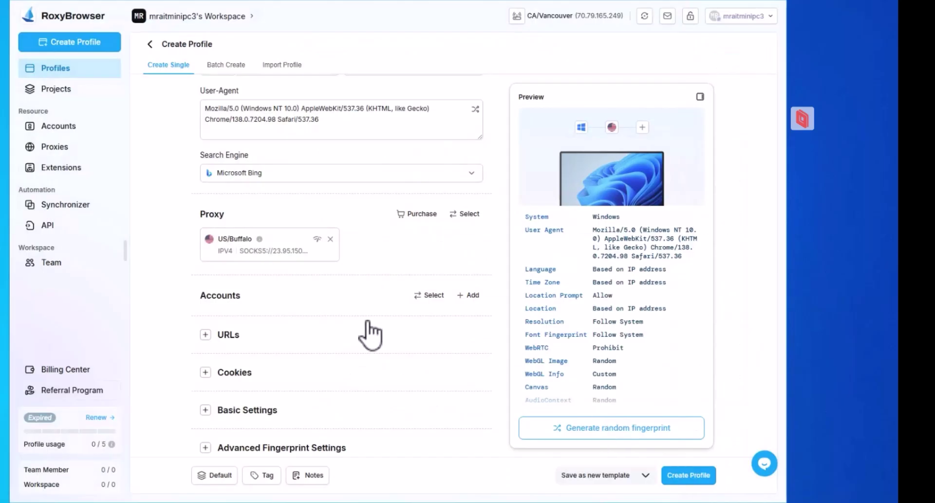
# Enable Custom Bookmarks, Sync Bookmarks and Sync History in the profile's preferences.
pyautogui.scroll(-1, 361, 334)
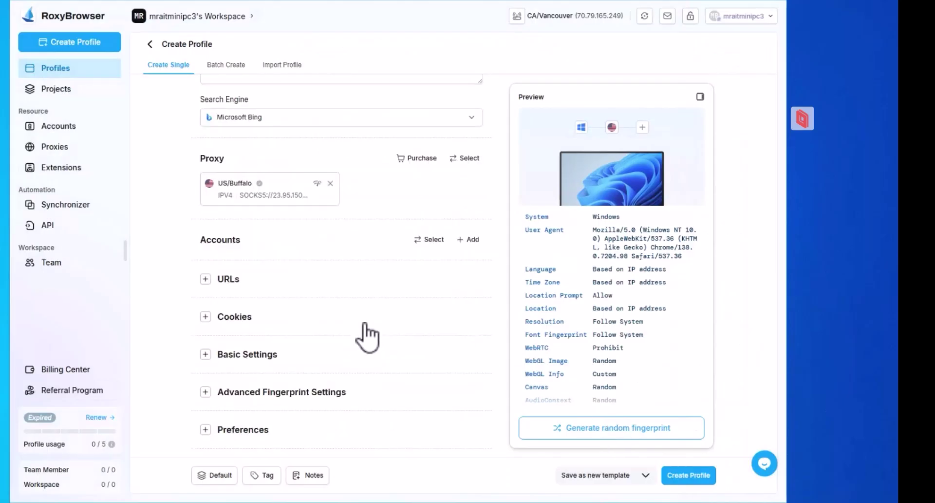
pyautogui.click(259, 431)
pyautogui.scroll(-5, 355, 375)
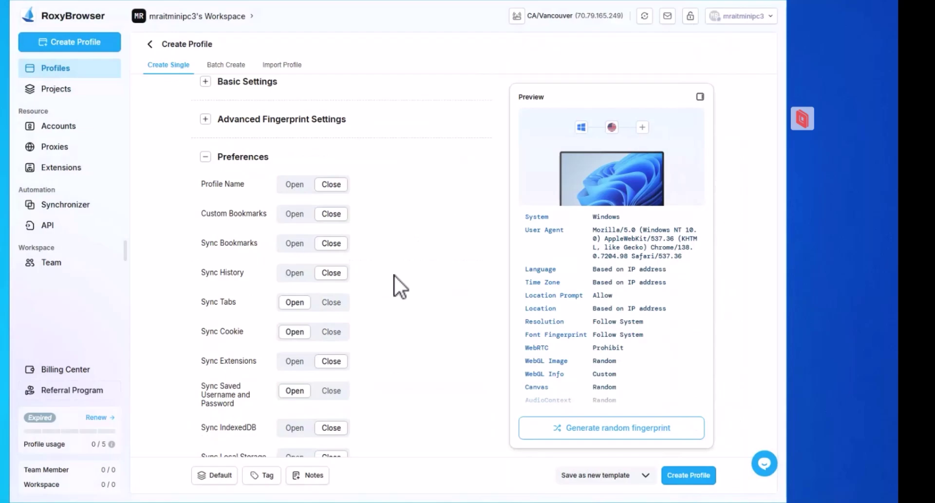
pyautogui.scroll(-1, 393, 274)
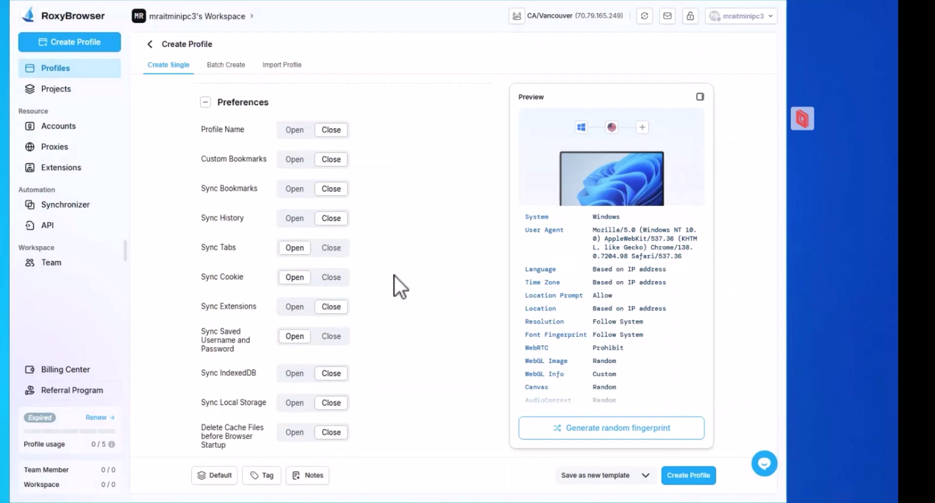
pyautogui.click(295, 160)
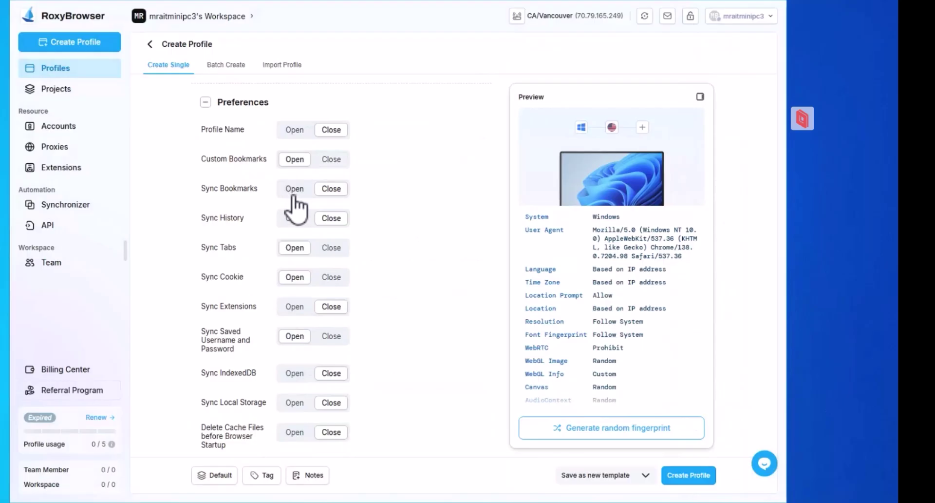
pyautogui.click(297, 189)
pyautogui.click(298, 219)
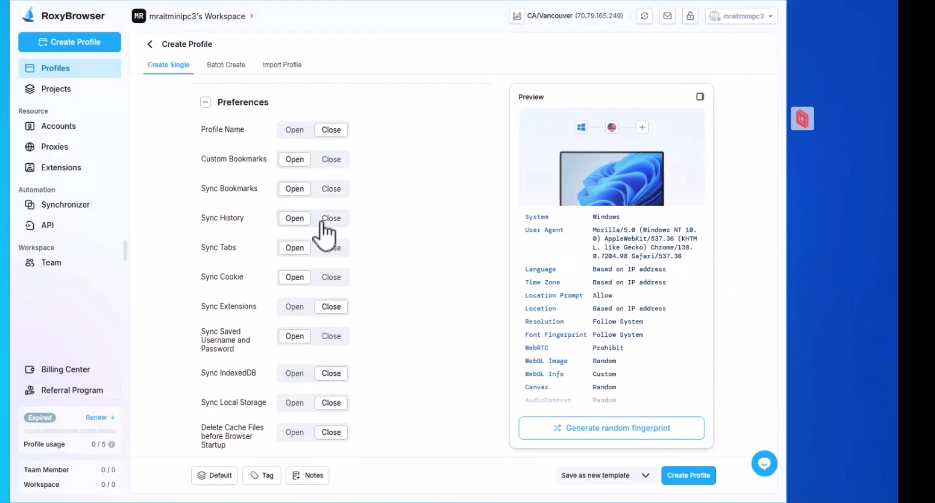
# Enable Sync Extensions and Sync Local Storage in the preferences, with Open Dashboard set to Close.
pyautogui.scroll(-1, 307, 263)
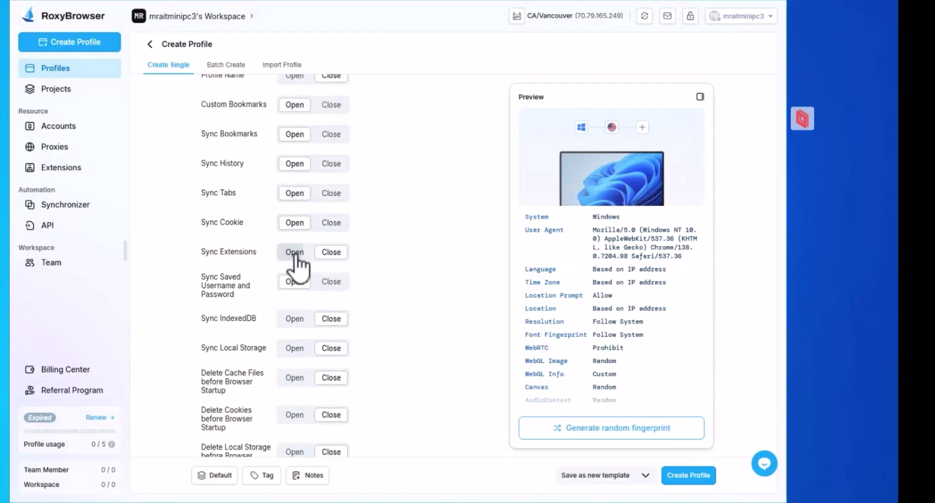
pyautogui.click(294, 253)
pyautogui.scroll(-2, 332, 267)
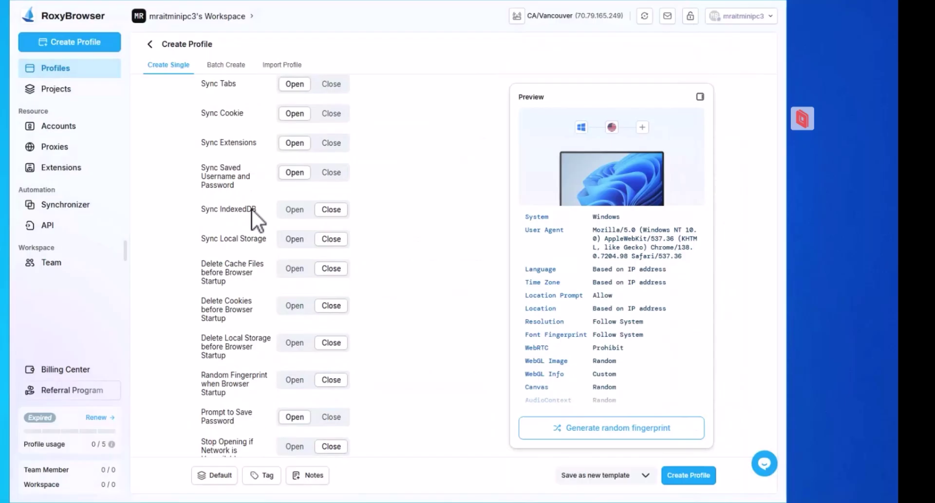
pyautogui.click(295, 240)
pyautogui.scroll(-2, 413, 273)
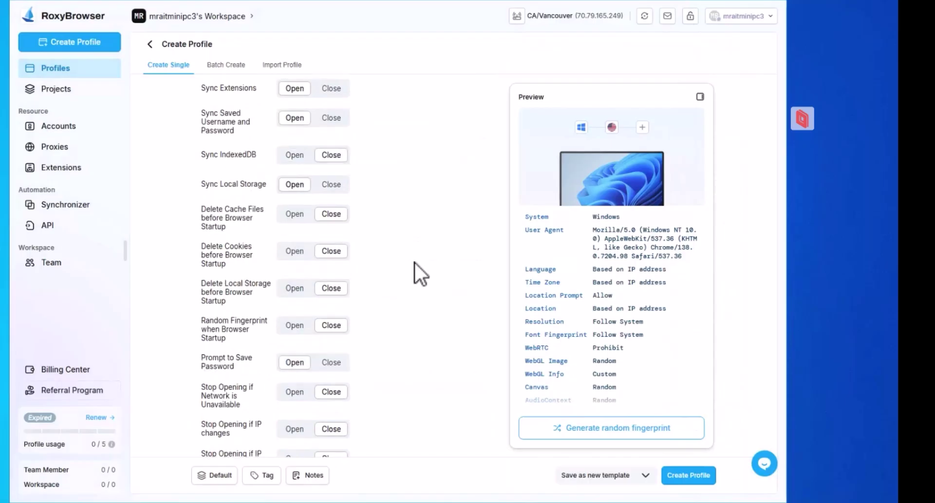
pyautogui.click(330, 430)
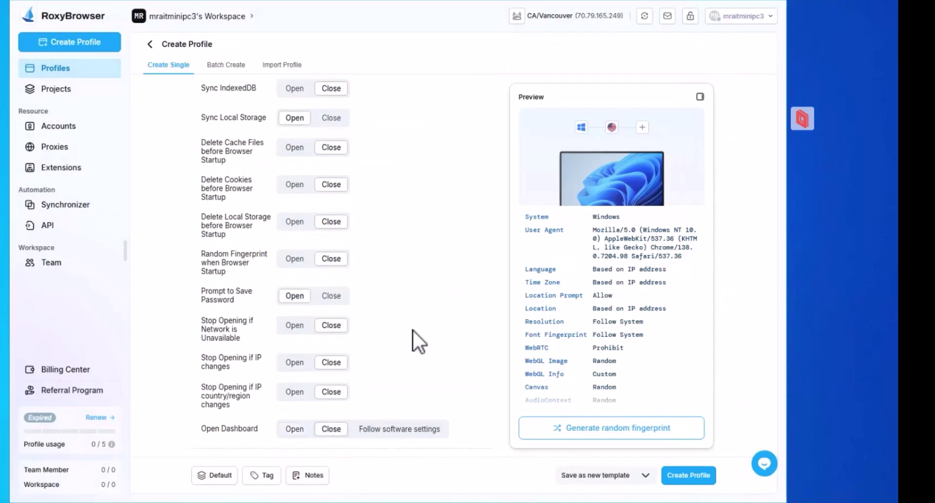
# Generate a random fingerprint for the profile and create the profile with its startup URLs left empty.
pyautogui.scroll(10, 413, 329)
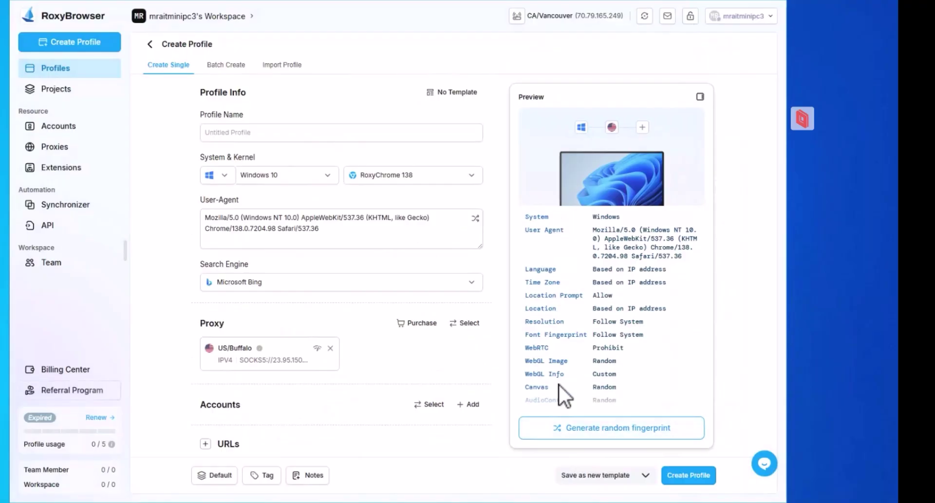
pyautogui.click(558, 432)
pyautogui.scroll(-5, 416, 282)
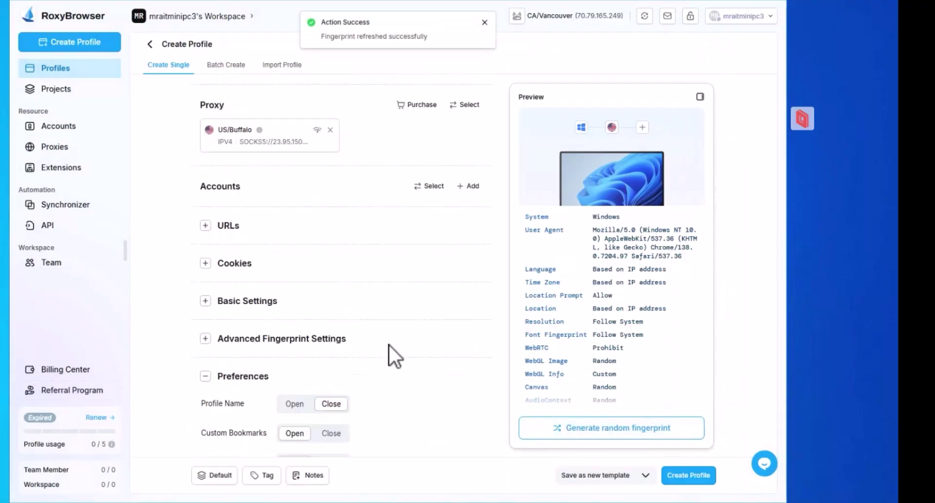
pyautogui.click(218, 238)
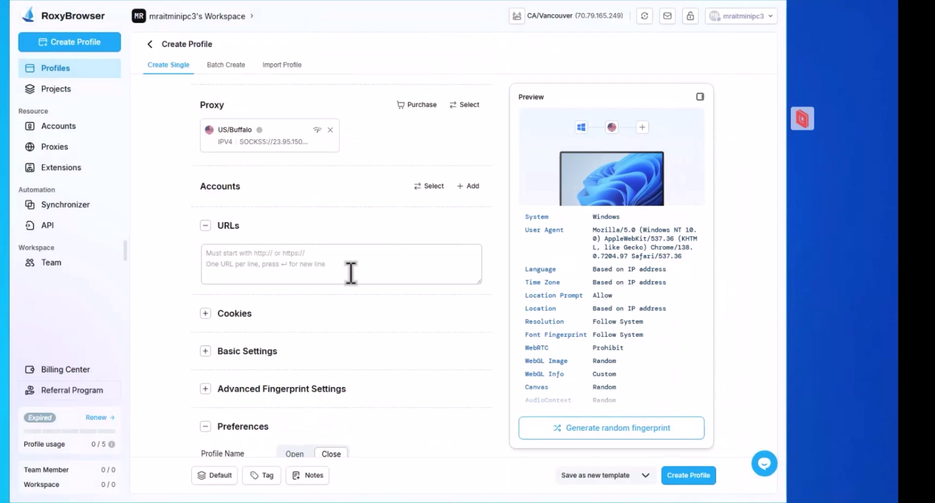
pyautogui.click(696, 475)
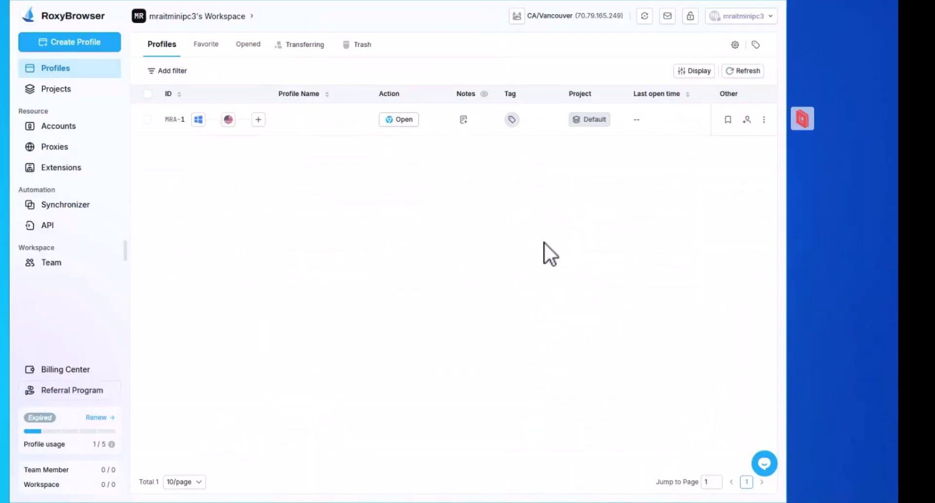
# Open the new profile's browser, search Bing for mrait.ca and open the site's main result.
pyautogui.click(411, 122)
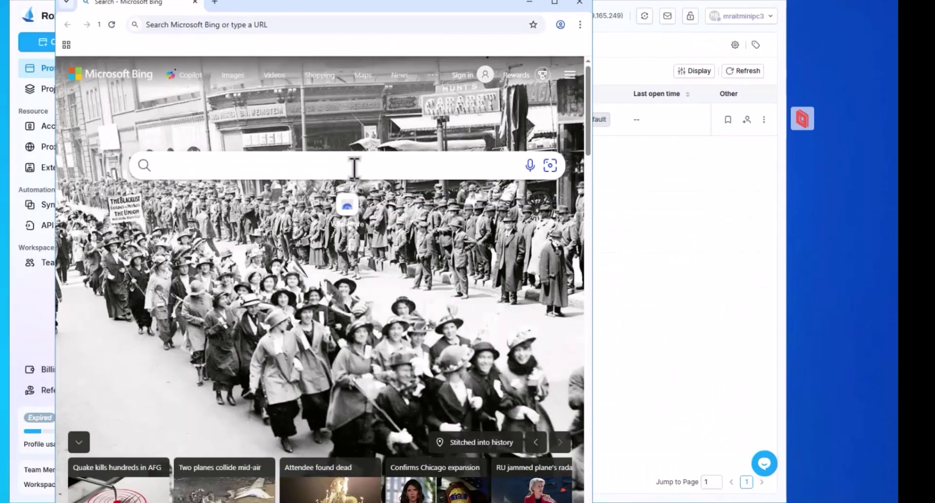
pyautogui.click(354, 168)
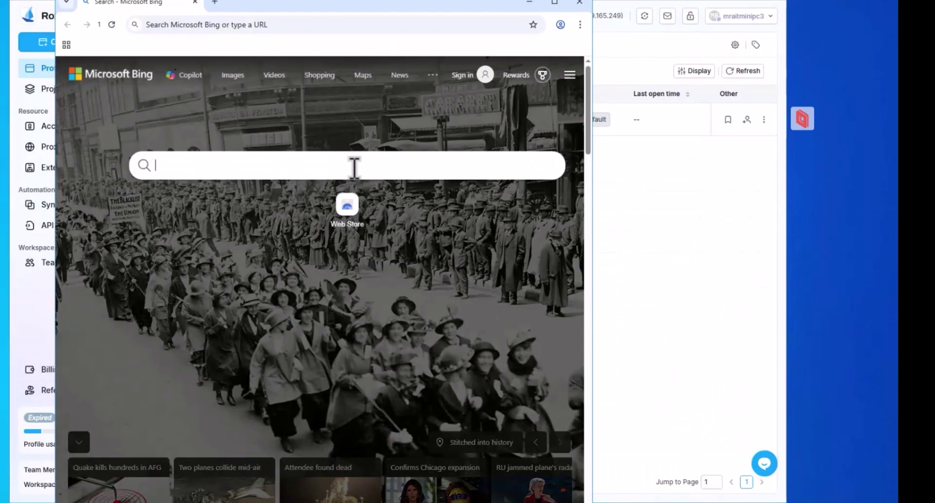
pyautogui.write('mrai')
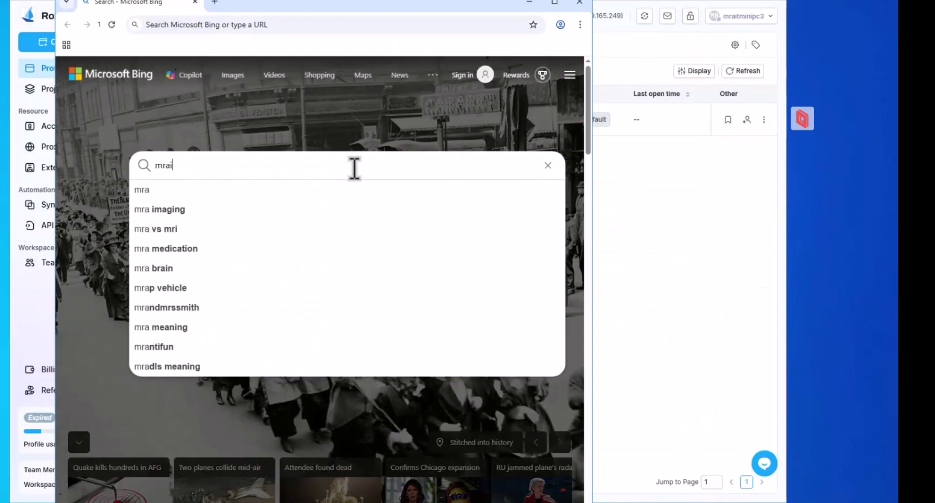
pyautogui.write('t.ca')
pyautogui.press('Return')
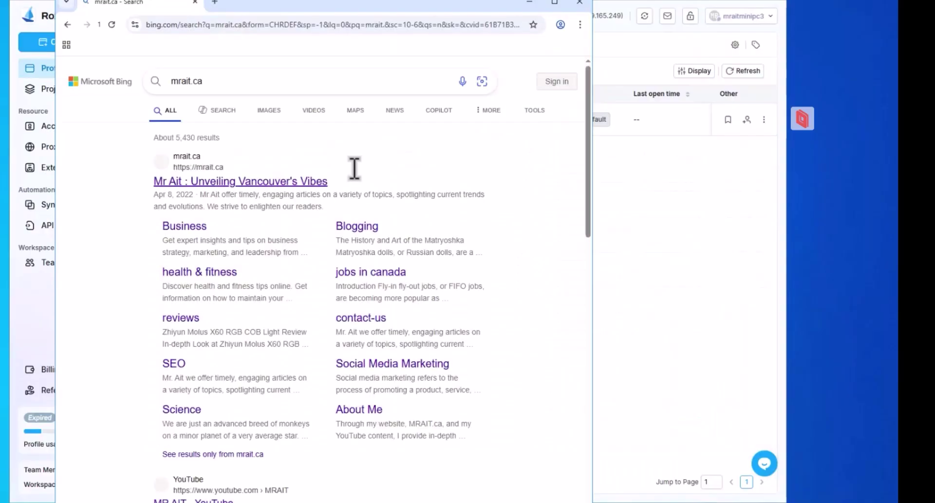
pyautogui.click(305, 187)
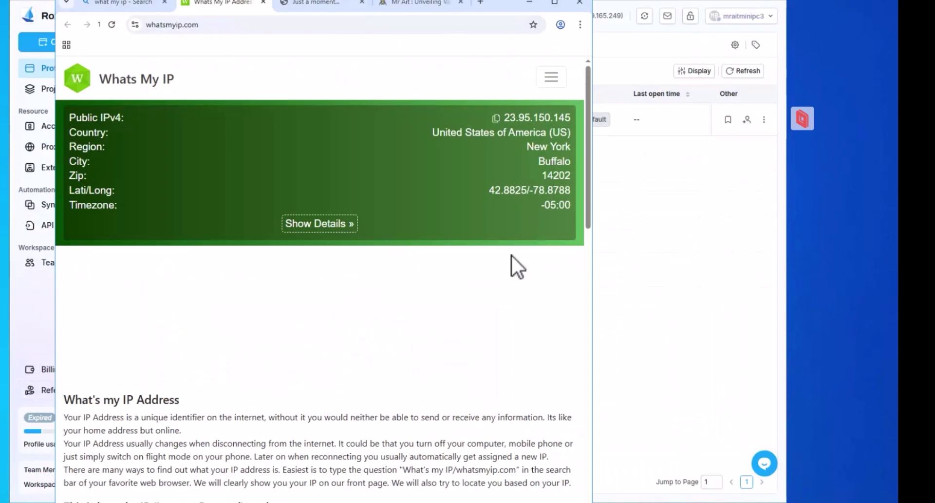
# Check the IP location on whatismyipaddress.com, and close the IP-lookup and search tabs before minimizing the profile's browser.
pyautogui.click(309, 2)
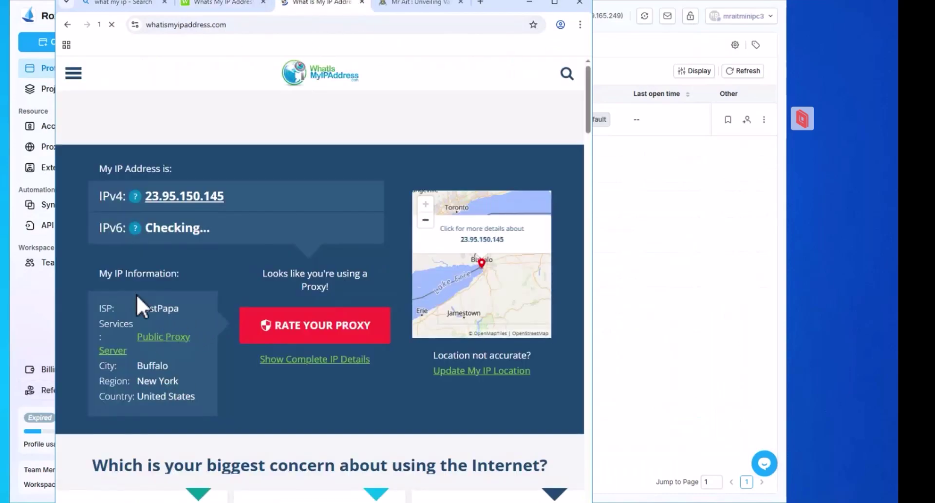
pyautogui.click(362, 2)
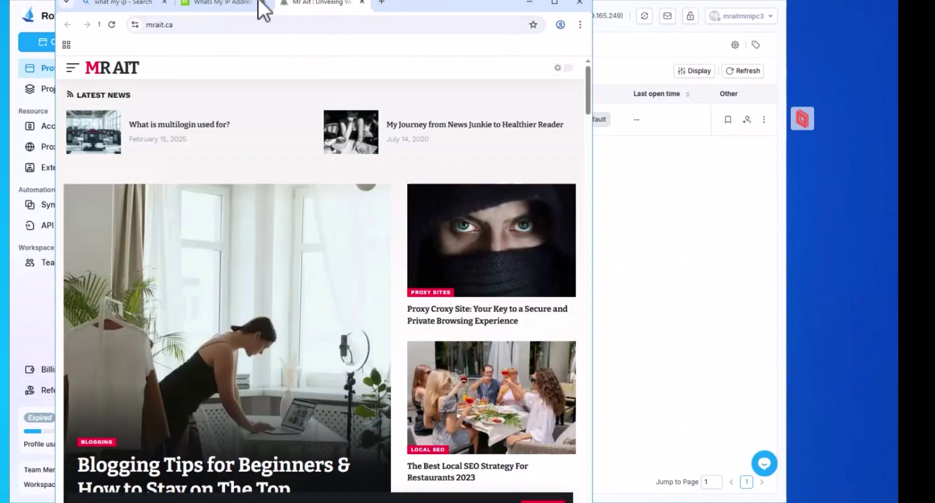
pyautogui.click(263, 3)
pyautogui.click(165, 2)
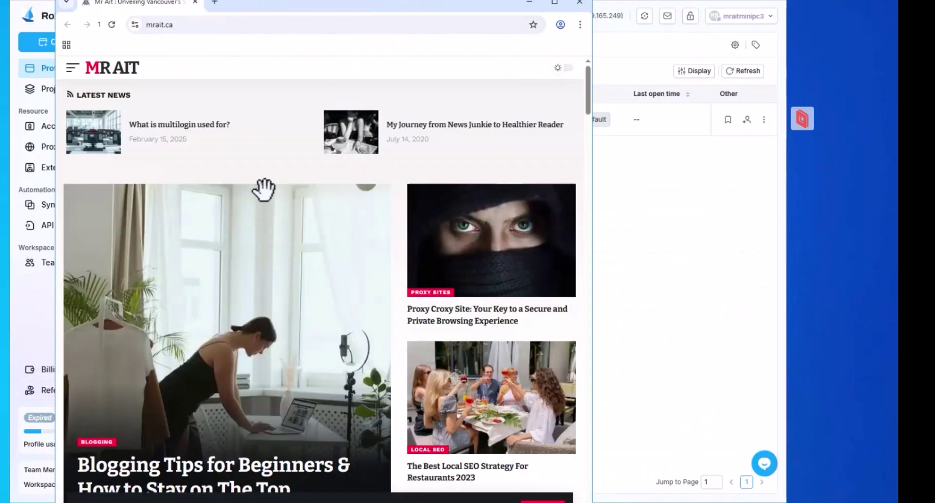
pyautogui.click(529, 3)
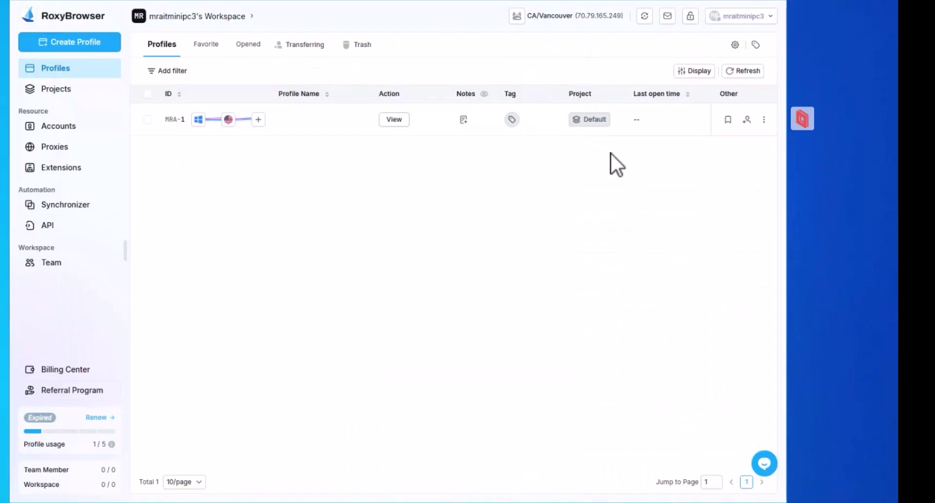
# Assign profile MRA-1 to the facebook project and open the workspace's project list.
pyautogui.click(588, 121)
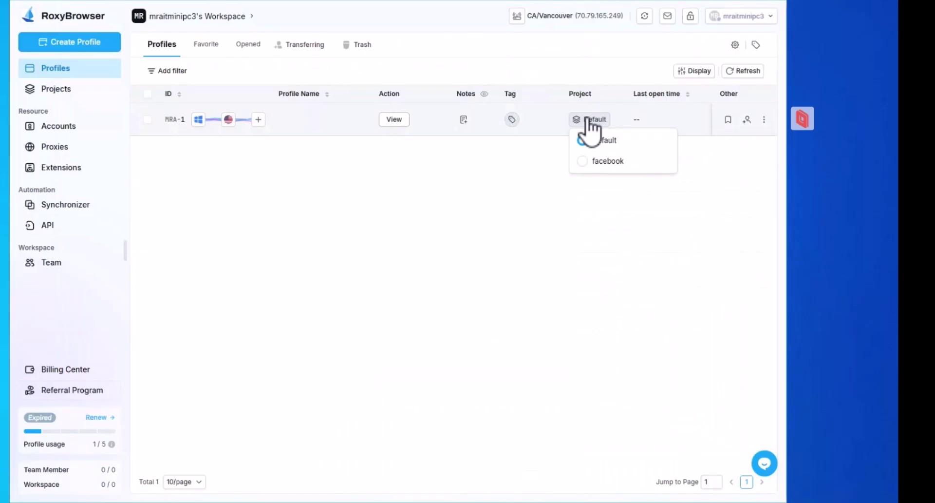
pyautogui.click(584, 162)
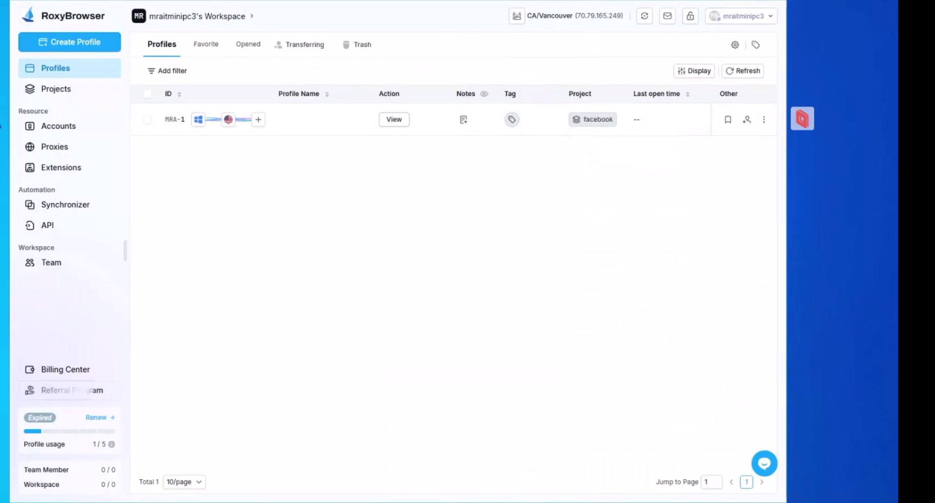
pyautogui.click(59, 90)
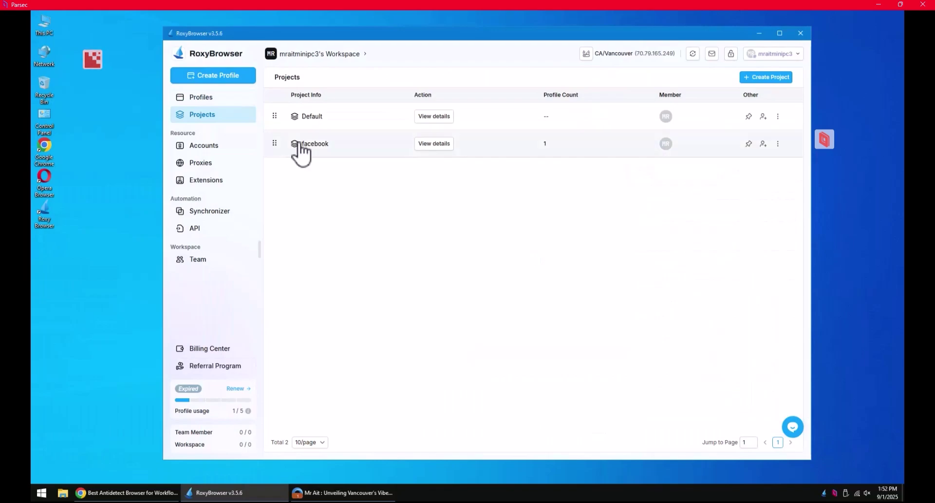
# Switch from the Parsec session to the local RoxyBrowser window and examine how its projects organize profiles.
pyautogui.click(544, 501)
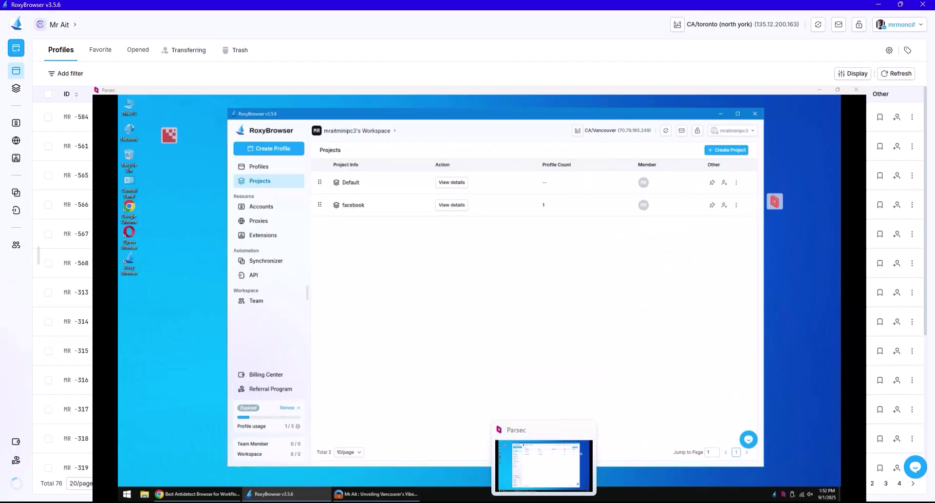
pyautogui.click(565, 502)
pyautogui.click(566, 502)
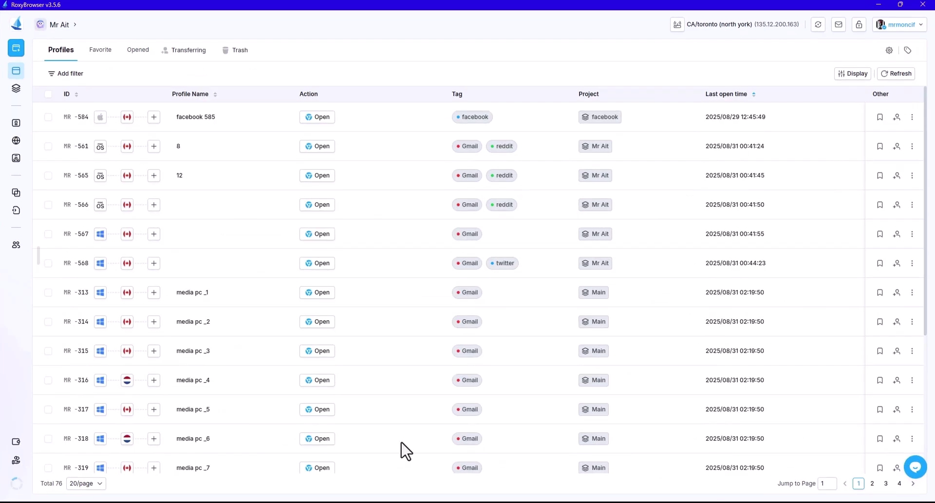
pyautogui.moveTo(35, 261)
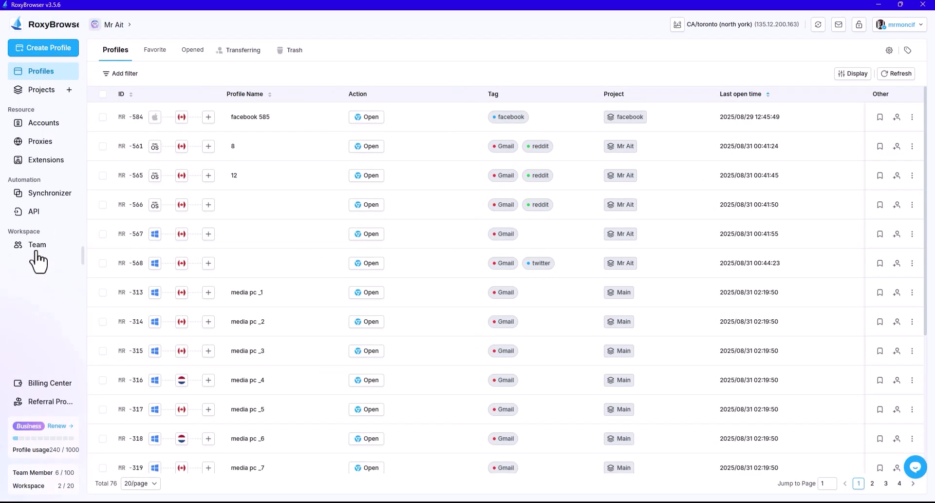
pyautogui.click(38, 94)
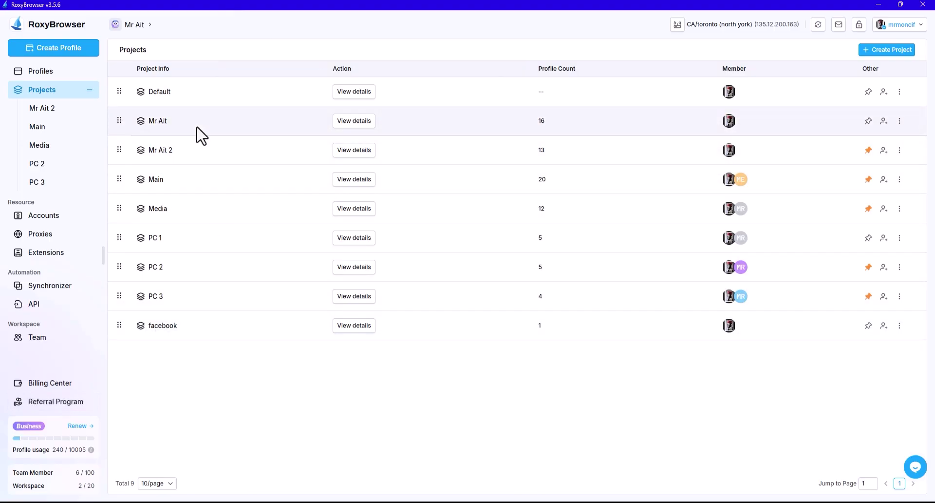
# Minimize the local RoxyBrowser and return to the project list in the Parsec remote session.
pyautogui.click(881, 5)
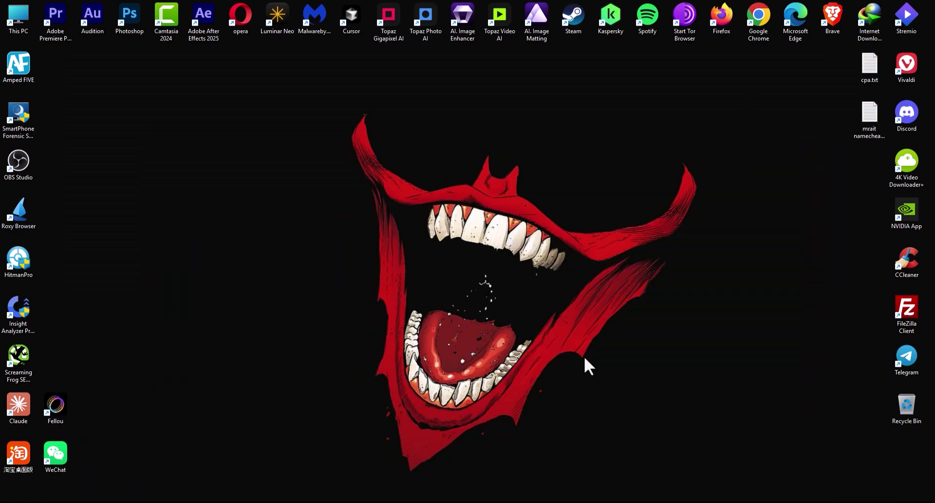
pyautogui.hotkey('alt', 'Tab')
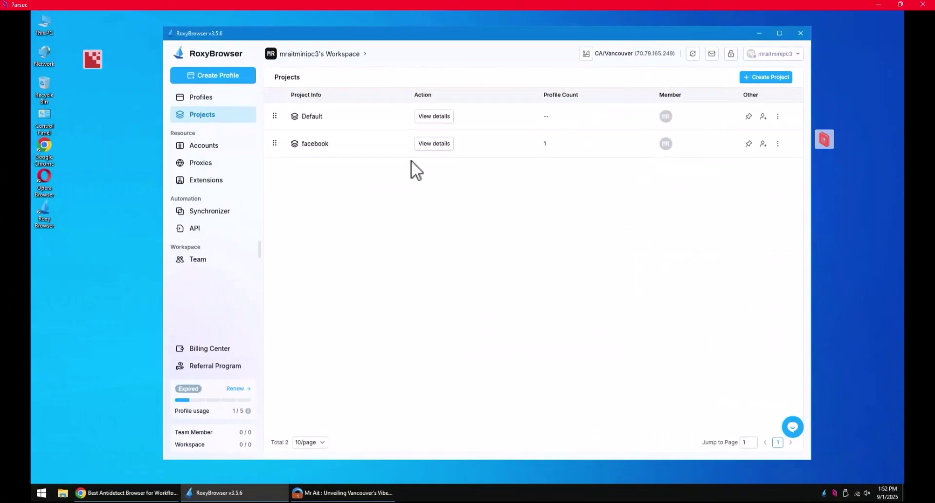
pyautogui.click(225, 118)
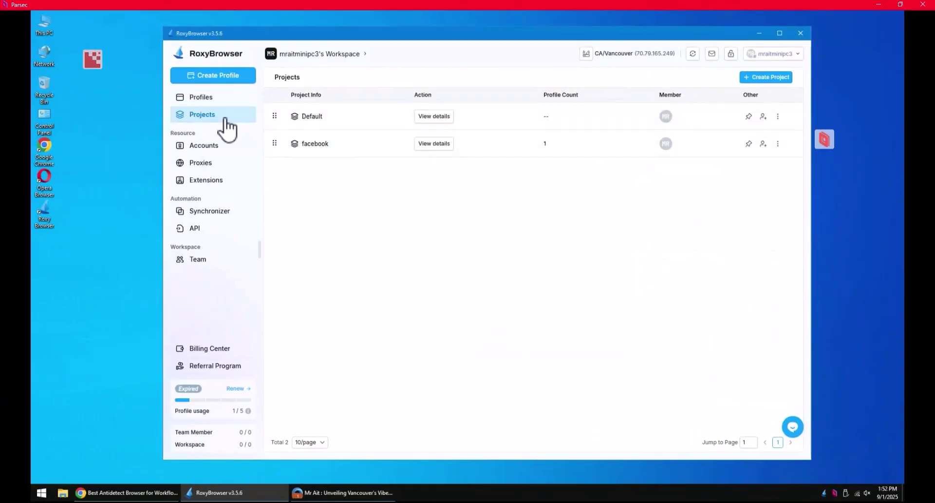